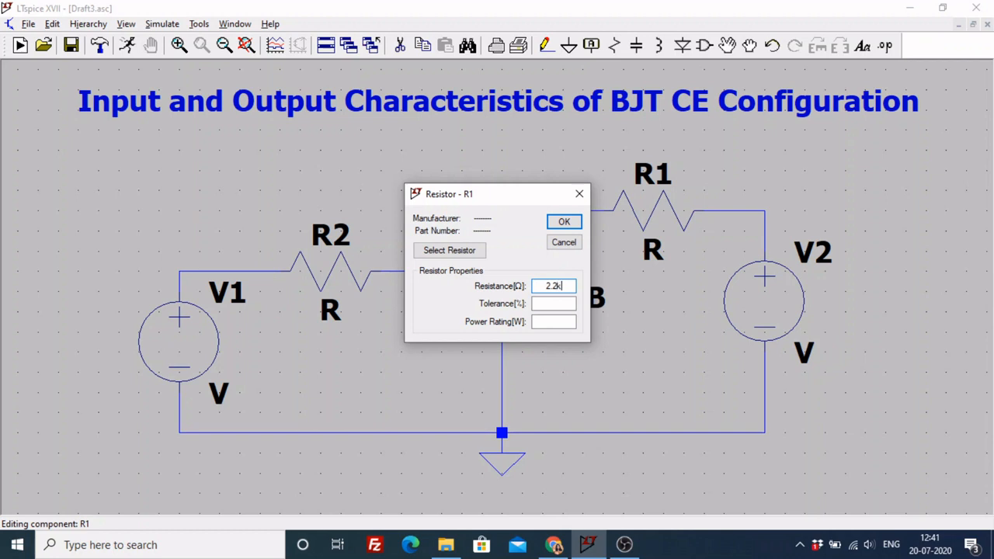
# Set resistor R1 to 2.2k and resistor R2 to 240k.
pyautogui.press('Return')
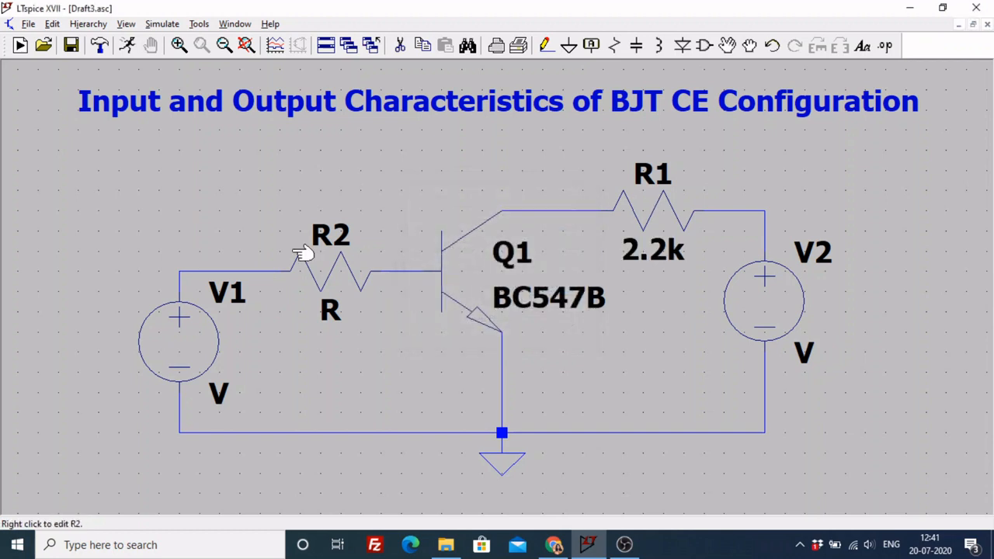
pyautogui.rightClick(328, 264)
pyautogui.write('240k')
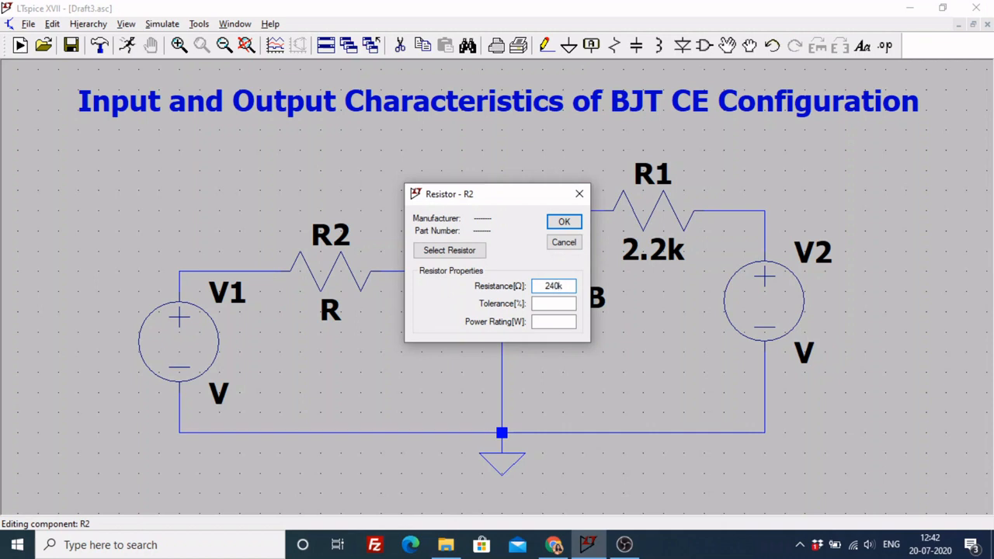
pyautogui.press('Return')
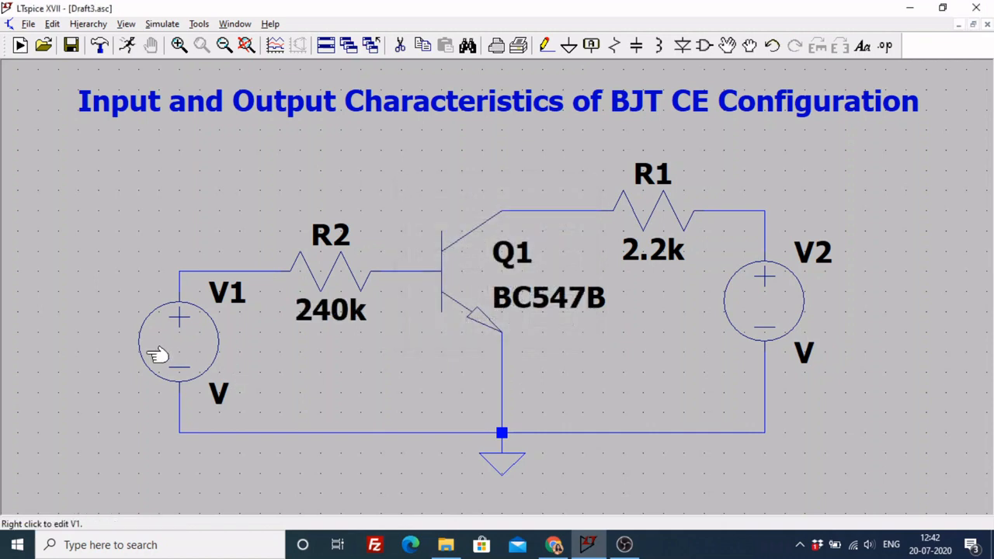
# Set the DC value of both voltage sources, V1 and V2, to 0.
pyautogui.rightClick(179, 344)
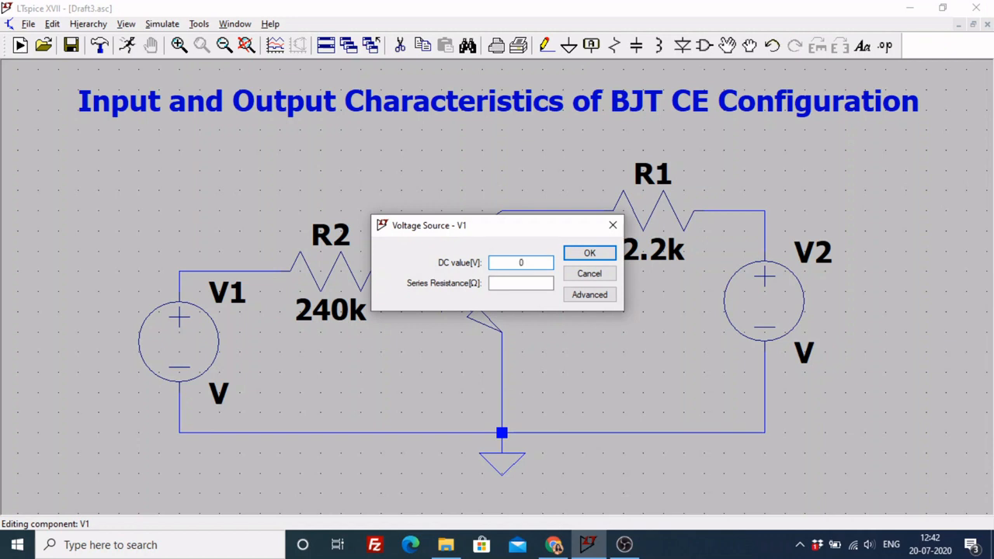
pyautogui.press('Return')
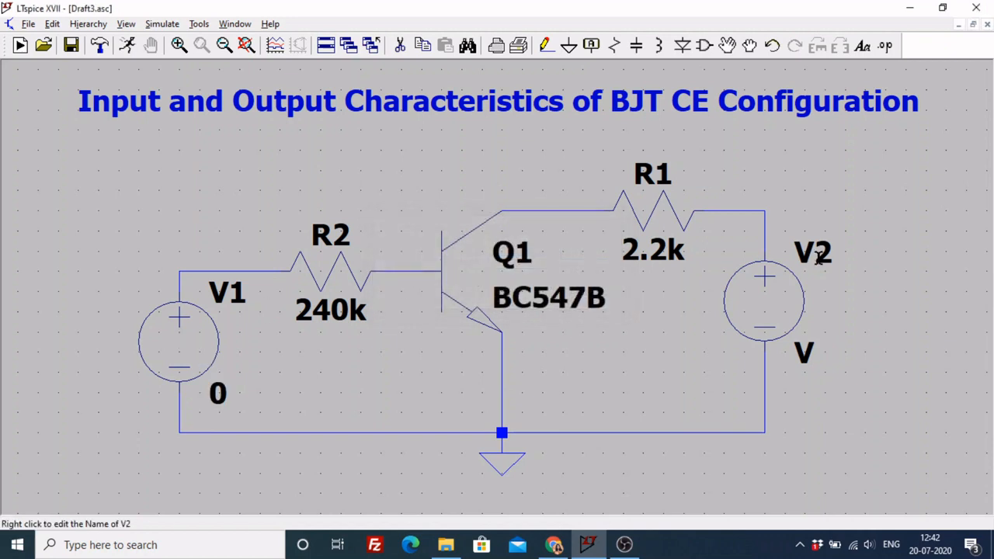
pyautogui.rightClick(762, 309)
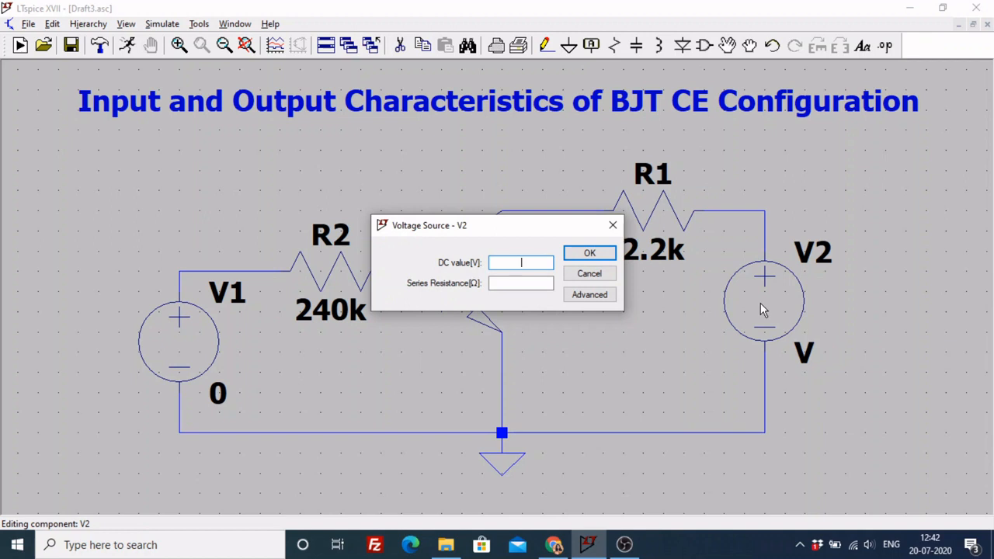
pyautogui.press('Return')
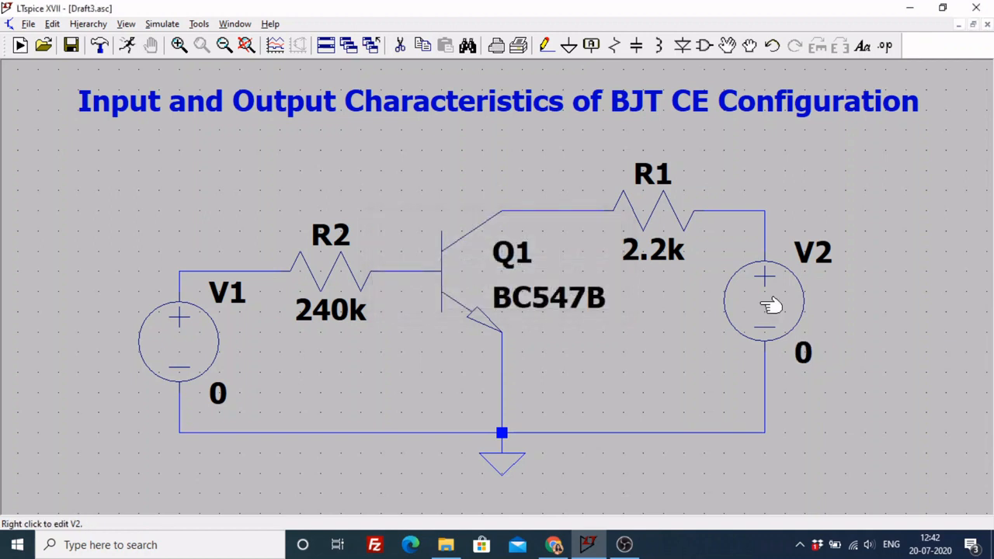
# Rename voltage source V1 to Vbb and V2 to Vcc.
pyautogui.rightClick(233, 297)
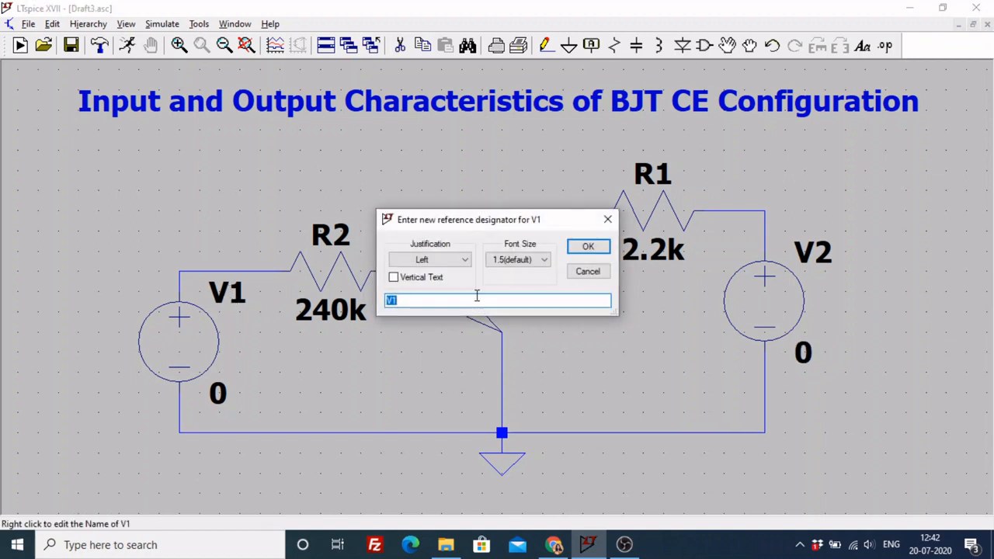
pyautogui.write('V')
pyautogui.press('Return')
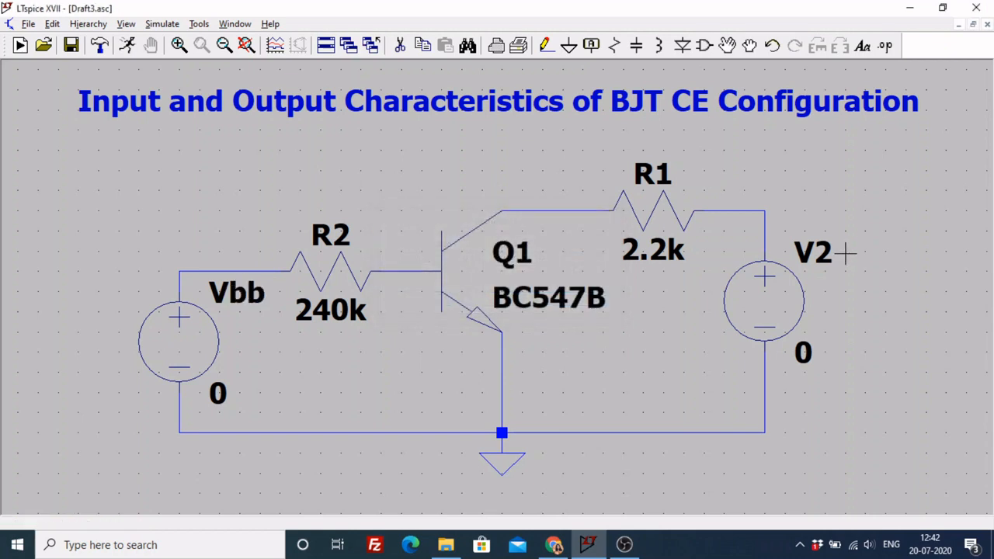
pyautogui.rightClick(821, 253)
pyautogui.write('Vcc')
pyautogui.press('Return')
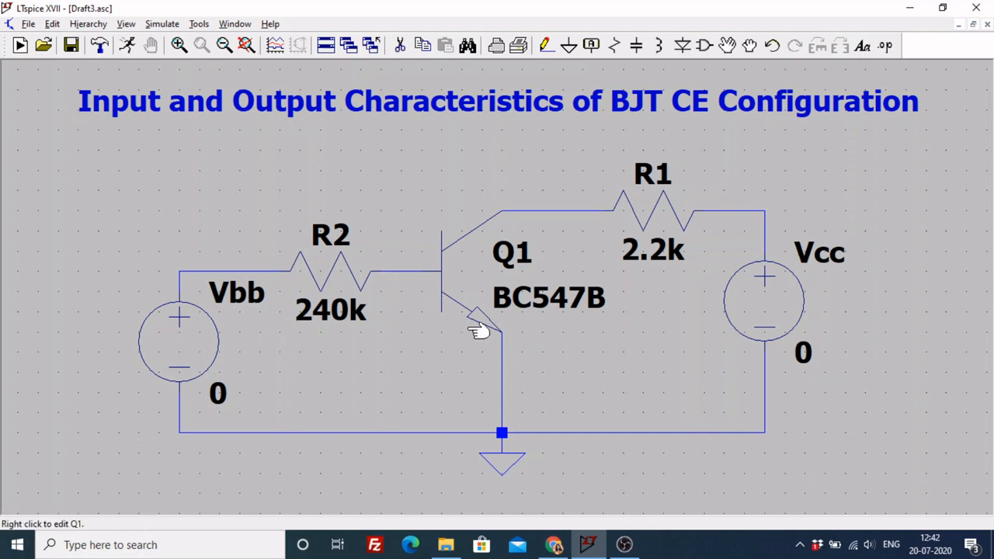
# Set up a DC sweep with Vbb as first source, linear from 0 to 1 in increments of 0.01.
pyautogui.click(128, 49)
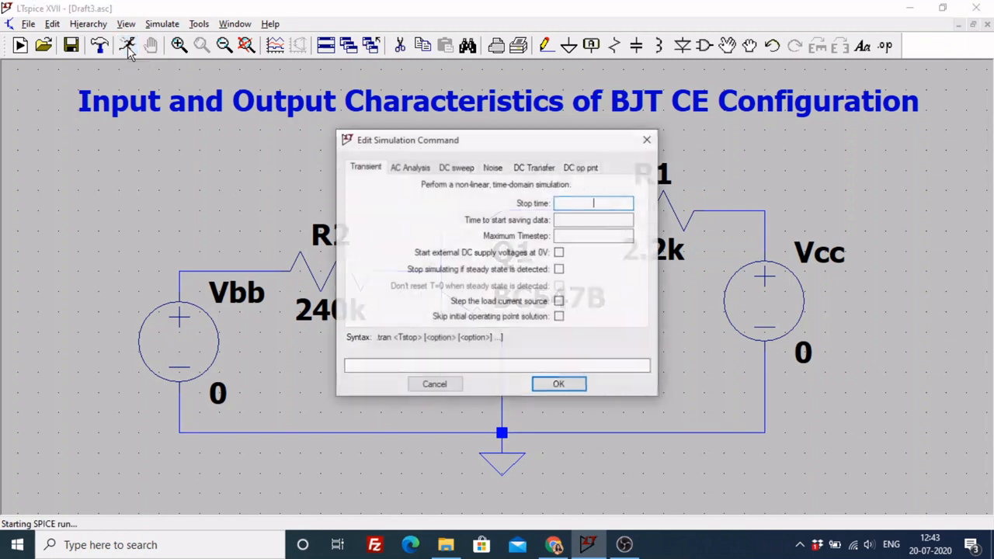
pyautogui.click(456, 167)
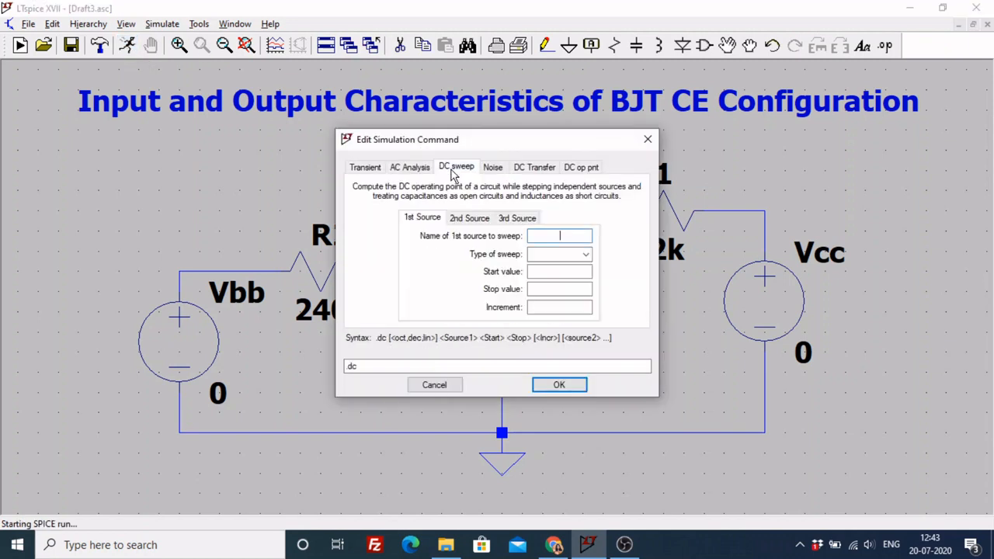
pyautogui.write('Vbb')
pyautogui.click(587, 257)
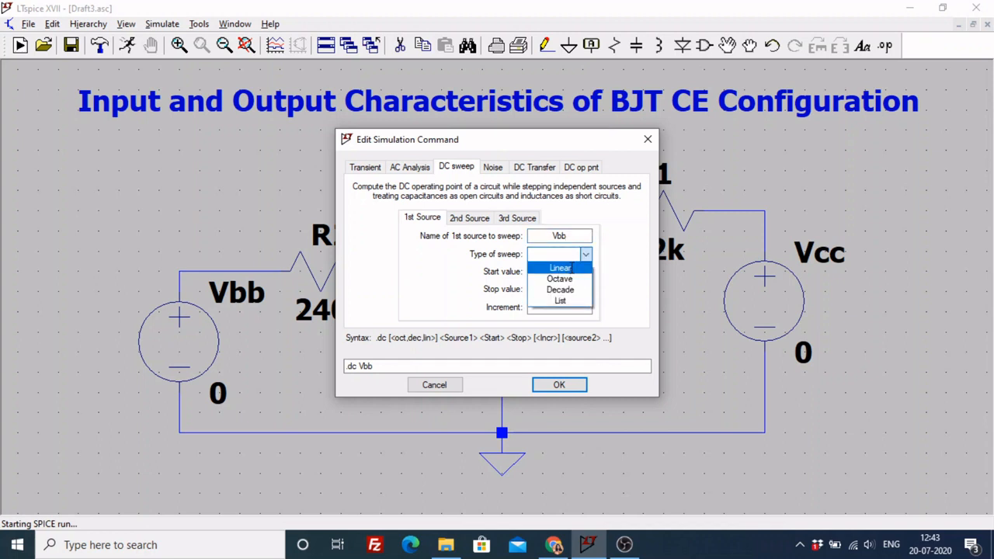
pyautogui.click(563, 268)
pyautogui.click(559, 272)
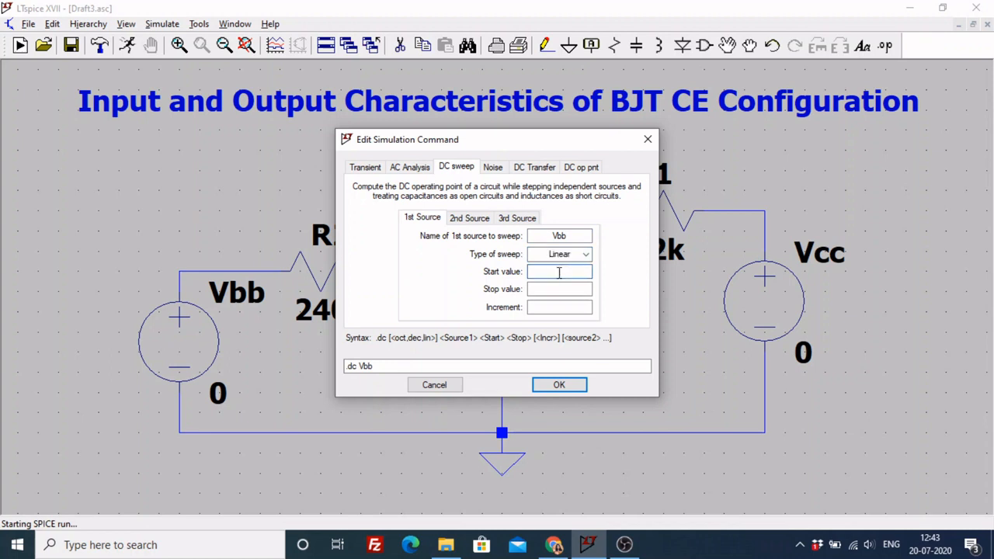
pyautogui.press('Tab')
pyautogui.press('Tab')
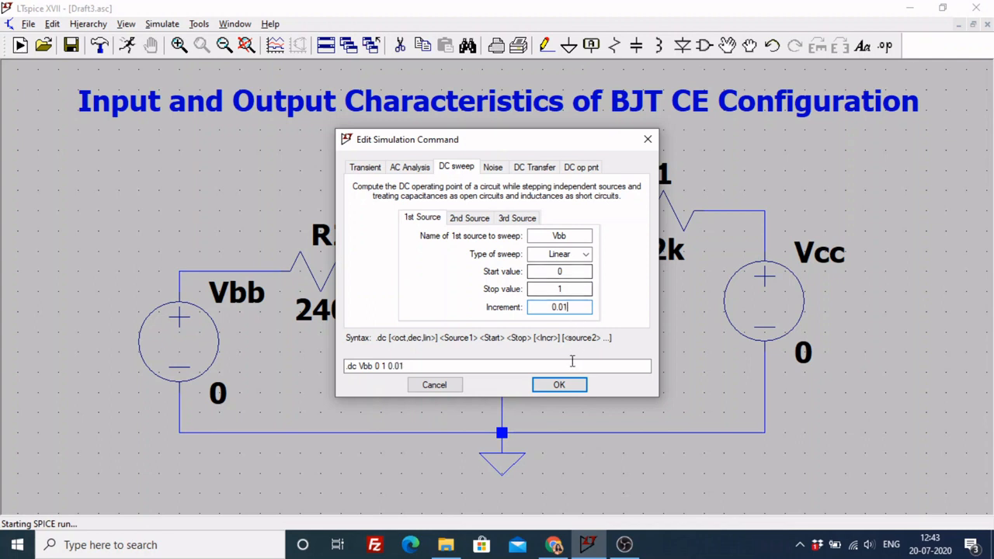
# Add Vcc as the second sweep source, linear from 0 to 2 in increments of 0.5, and run the simulation.
pyautogui.click(464, 219)
pyautogui.click(567, 237)
pyautogui.write('Vcc')
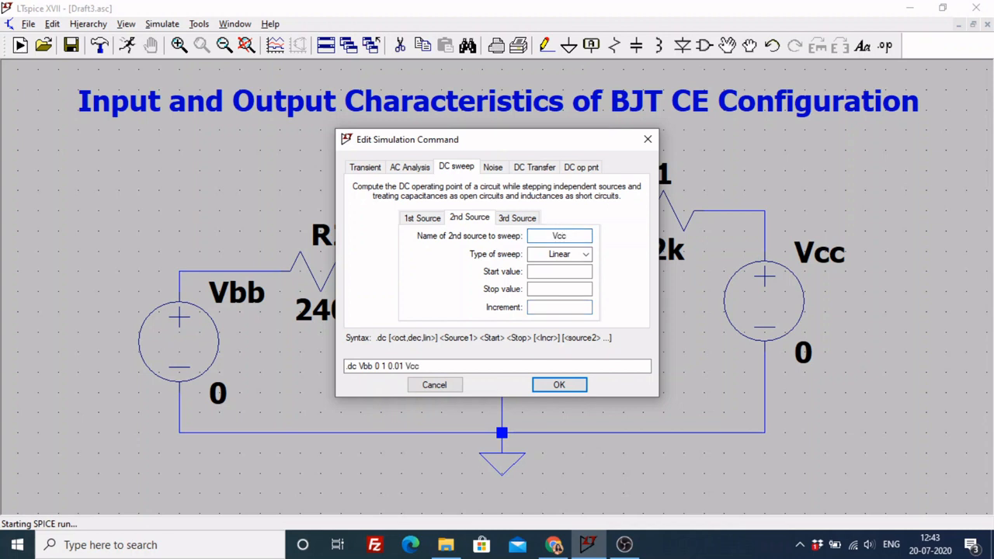
pyautogui.click(566, 273)
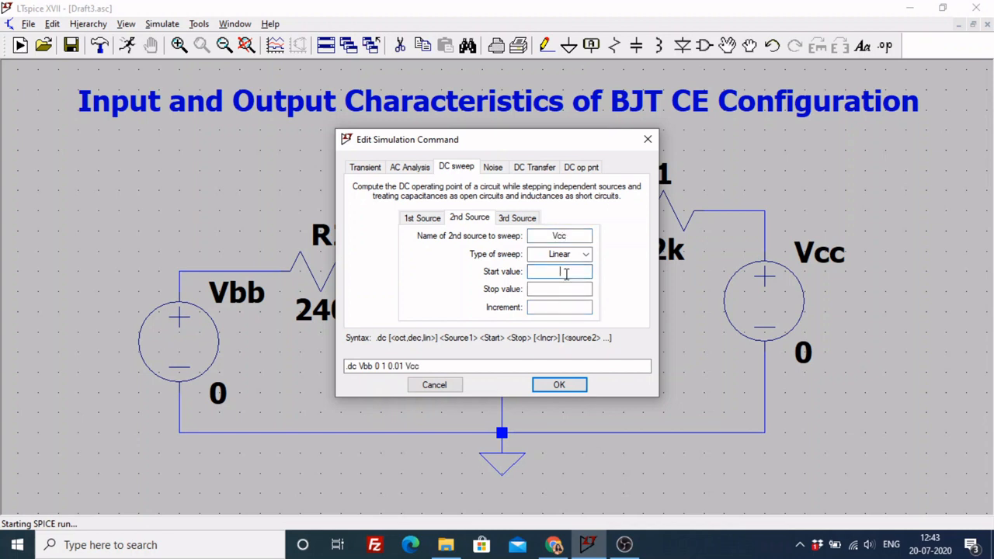
pyautogui.write('0')
pyautogui.press('Tab')
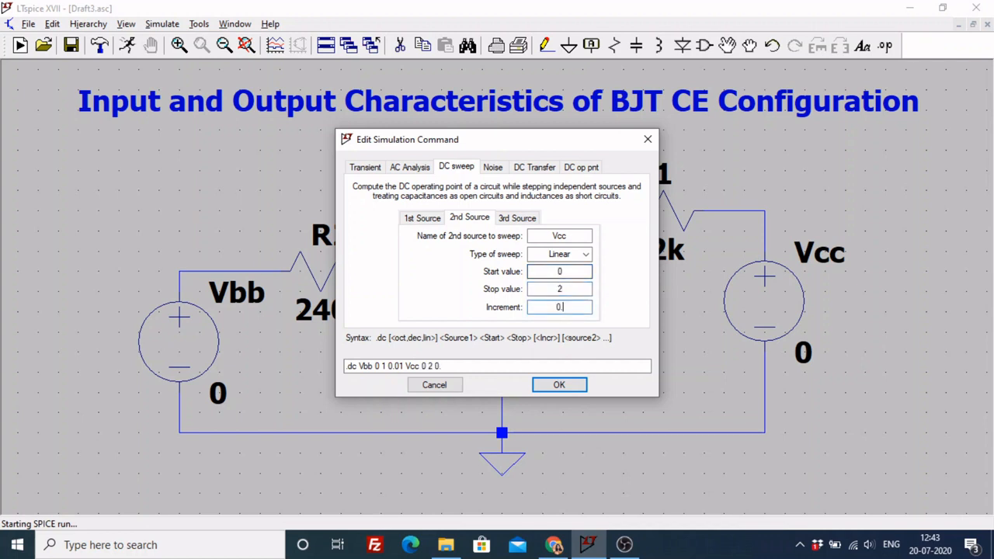
pyautogui.click(559, 385)
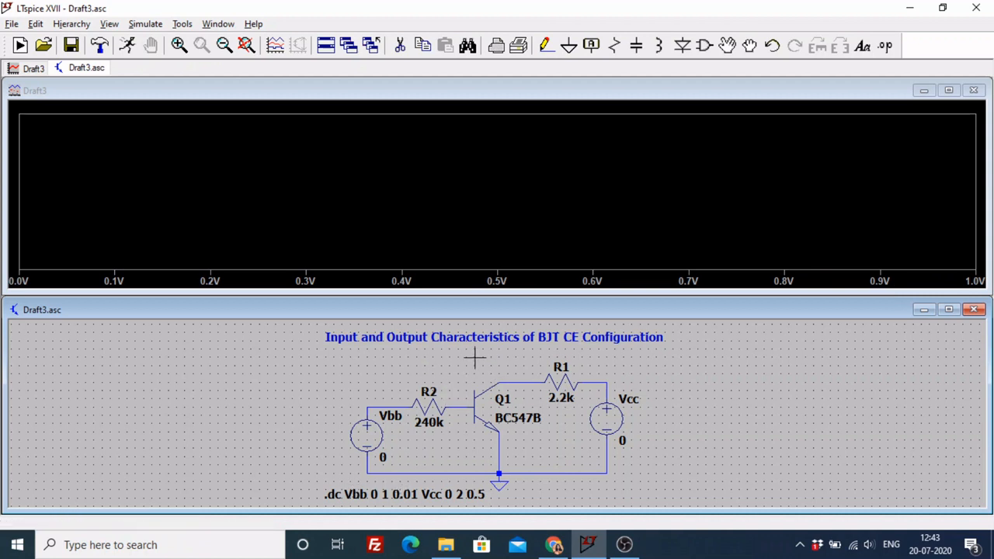
# Plot the base current of Q1 and zoom in on the curves between about 840 and 906 mV.
pyautogui.click(467, 402)
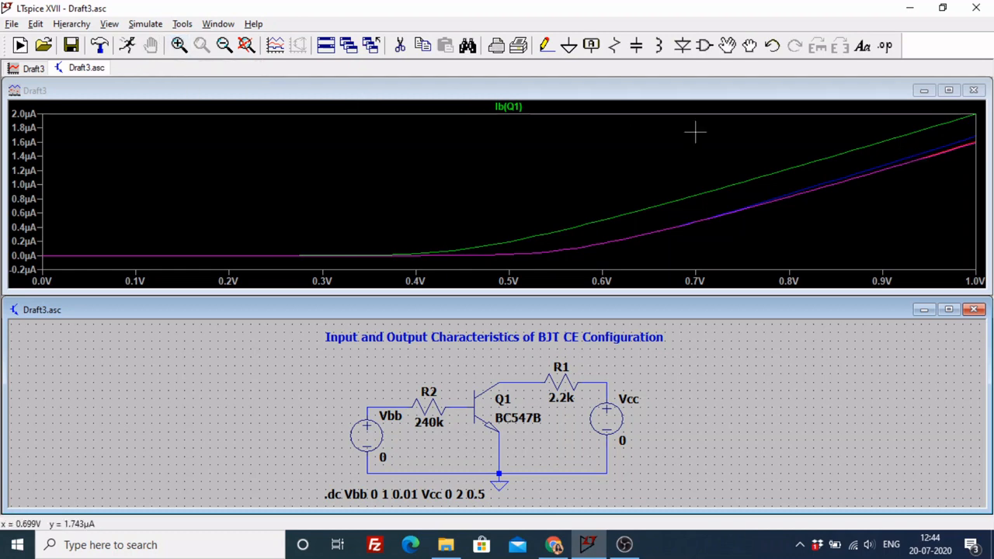
pyautogui.click(872, 163)
pyautogui.moveTo(827, 147); pyautogui.dragTo(887, 195)
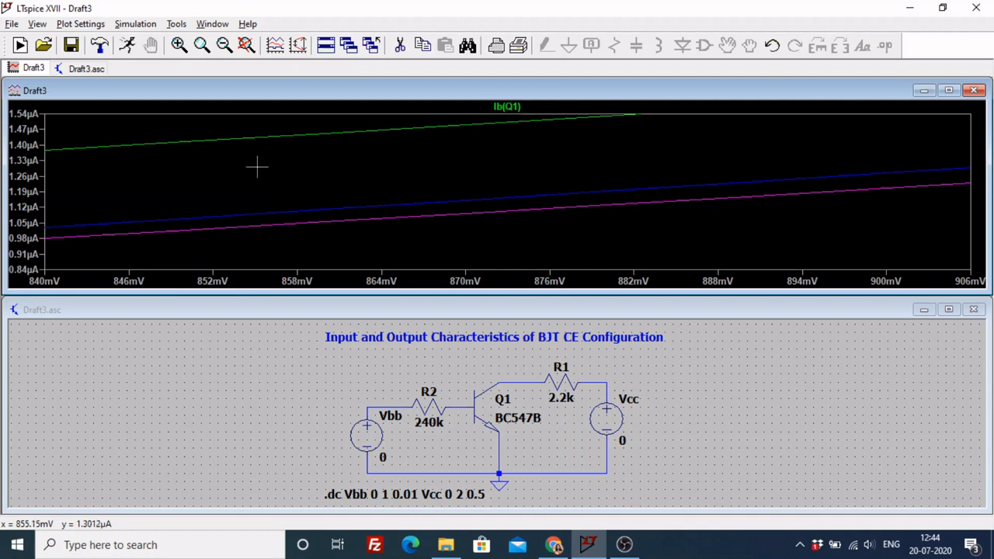
# Zoom the plot back out and delete its Ib(Q1) trace.
pyautogui.click(224, 46)
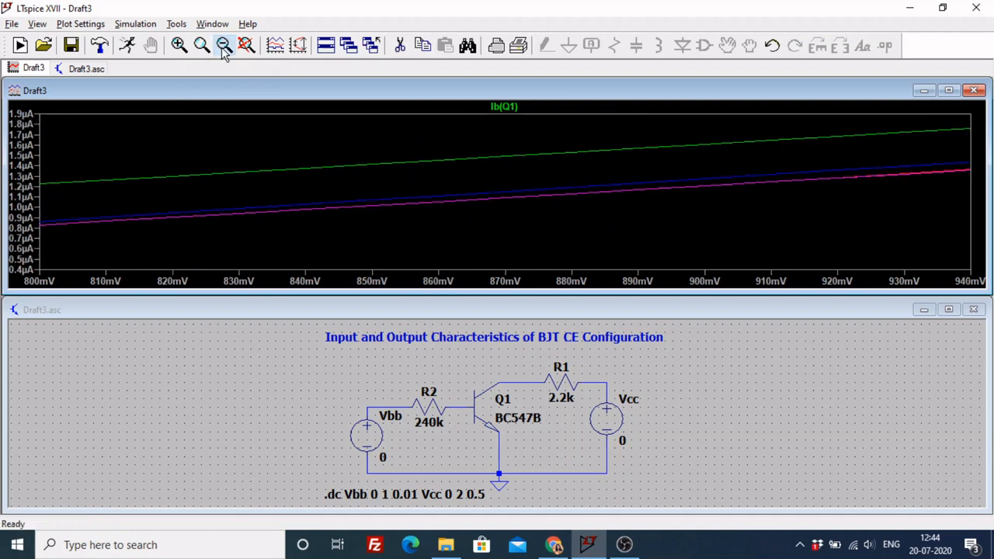
pyautogui.click(224, 47)
pyautogui.click(224, 46)
pyautogui.click(223, 47)
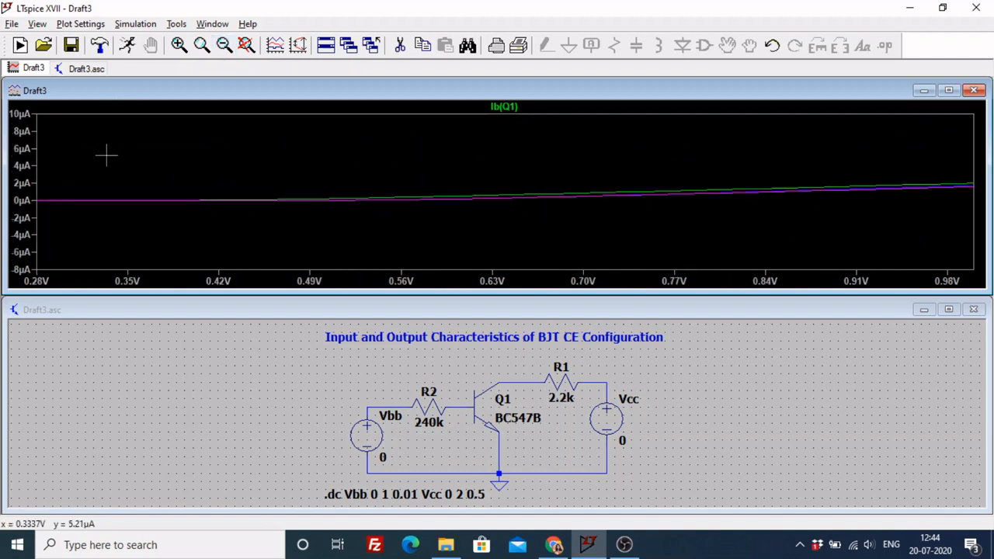
pyautogui.click(400, 45)
pyautogui.click(504, 107)
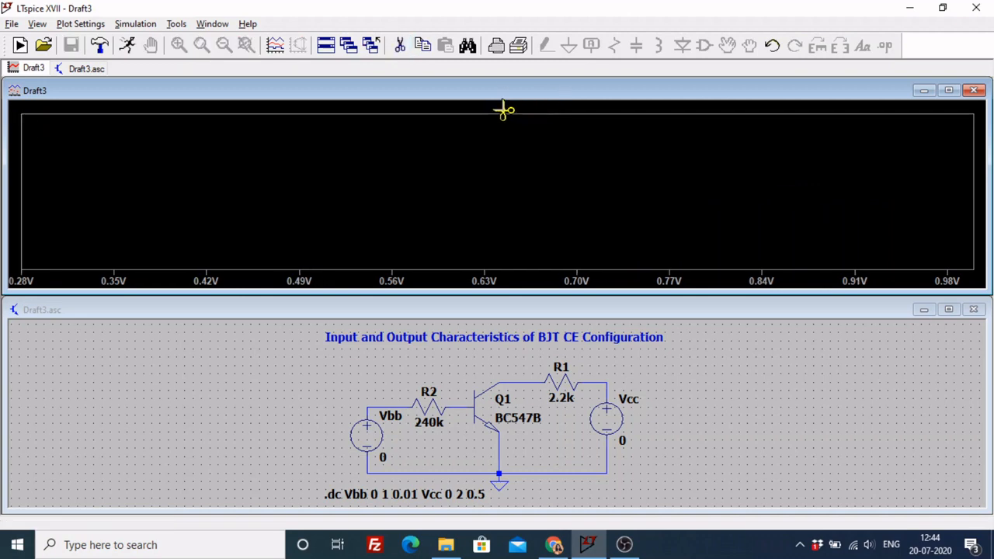
# Add the Ib(Q1) trace to the empty plot with autorange on.
pyautogui.rightClick(466, 182)
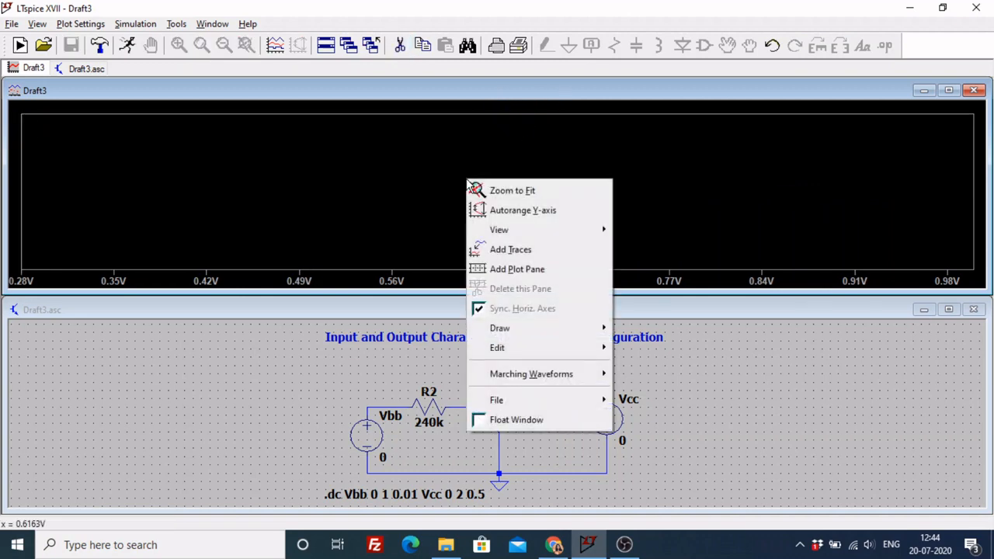
pyautogui.moveTo(548, 241)
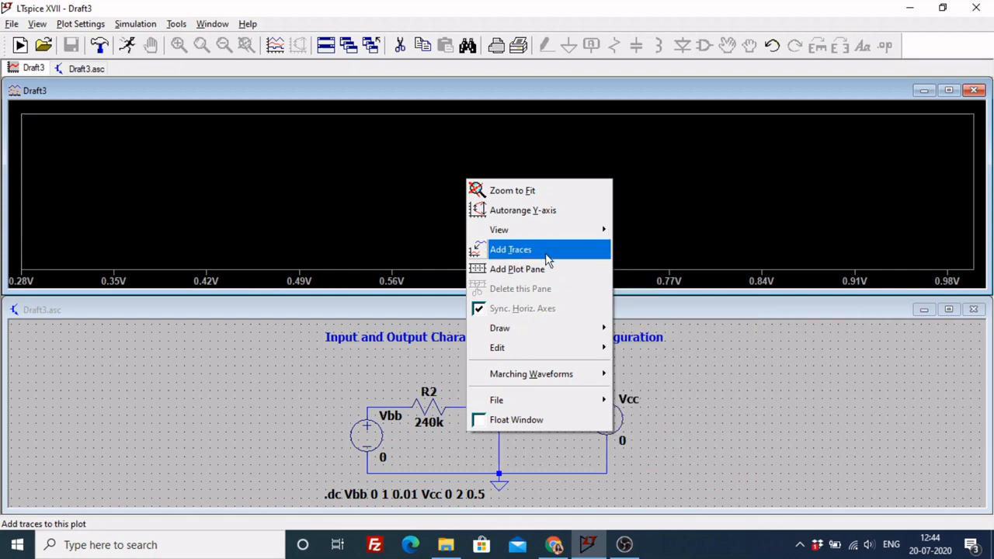
pyautogui.click(549, 250)
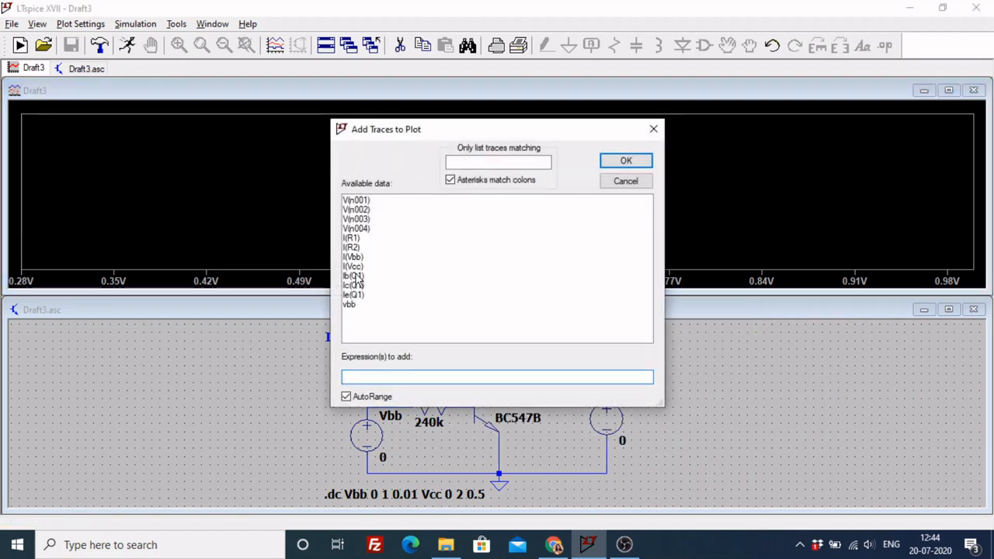
pyautogui.click(355, 276)
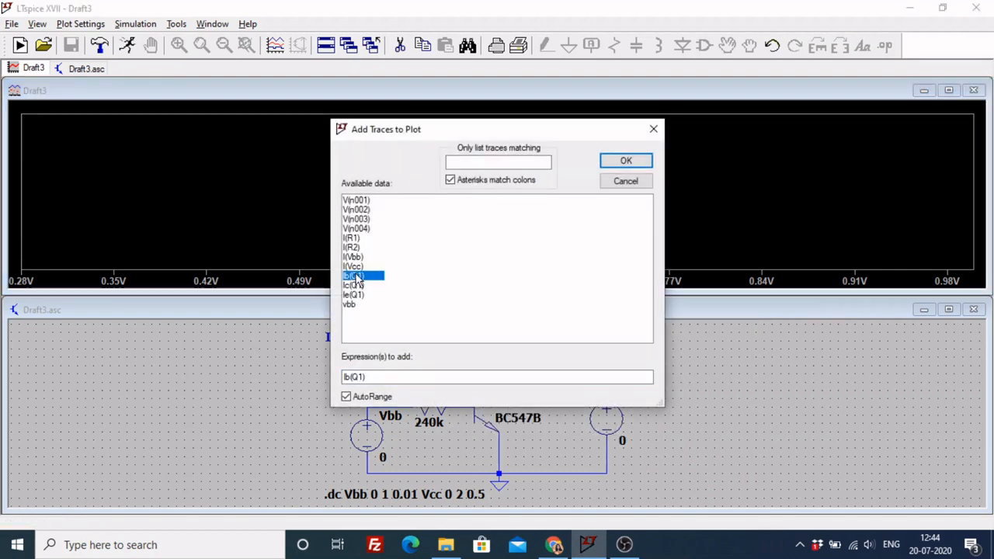
pyautogui.click(623, 163)
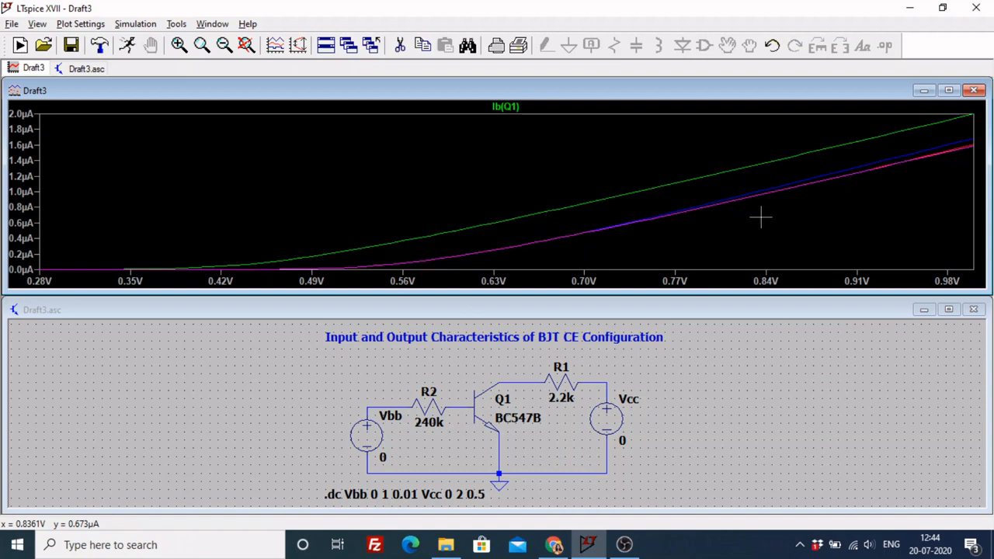
# Delete the Ib(Q1) trace from the plot.
pyautogui.click(400, 47)
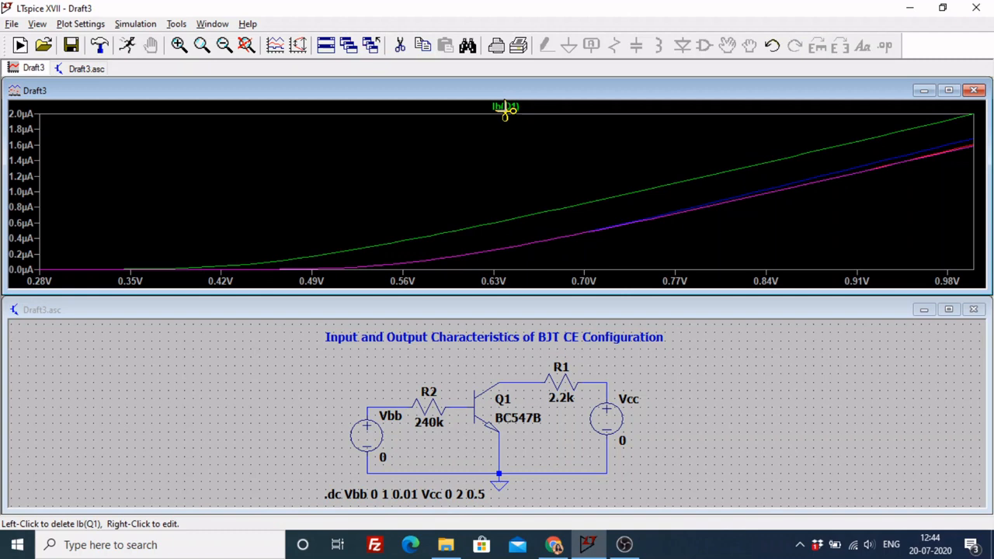
pyautogui.click(505, 109)
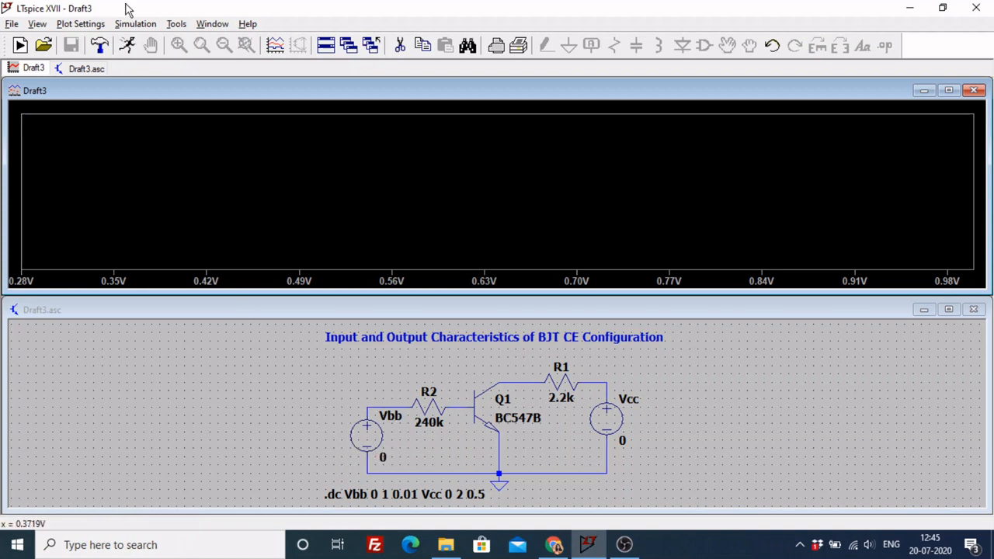
# Switch to the Draft3.asc schematic and bring the whole transistor circuit back into view.
pyautogui.click(137, 25)
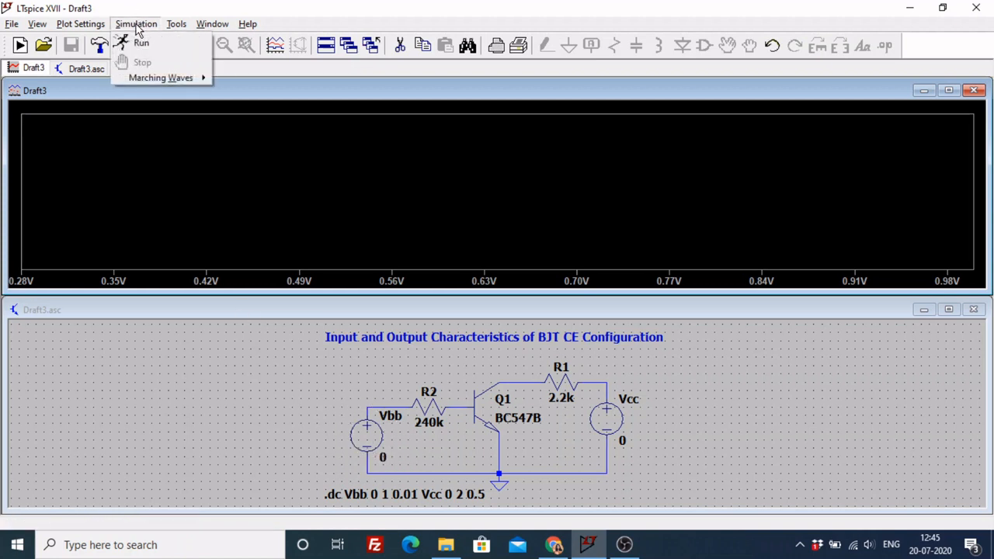
pyautogui.click(137, 28)
pyautogui.click(152, 362)
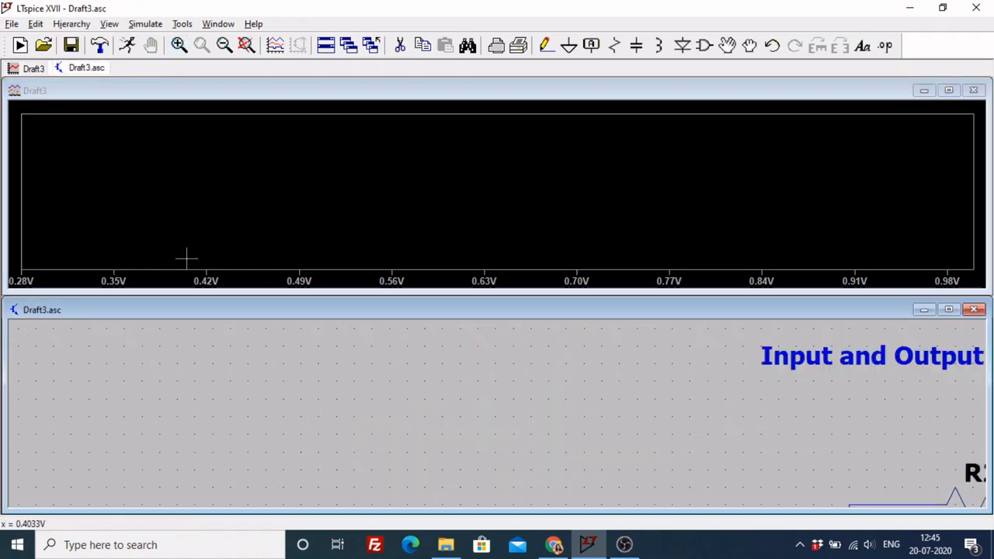
pyautogui.moveTo(521, 380); pyautogui.dragTo(240, 389)
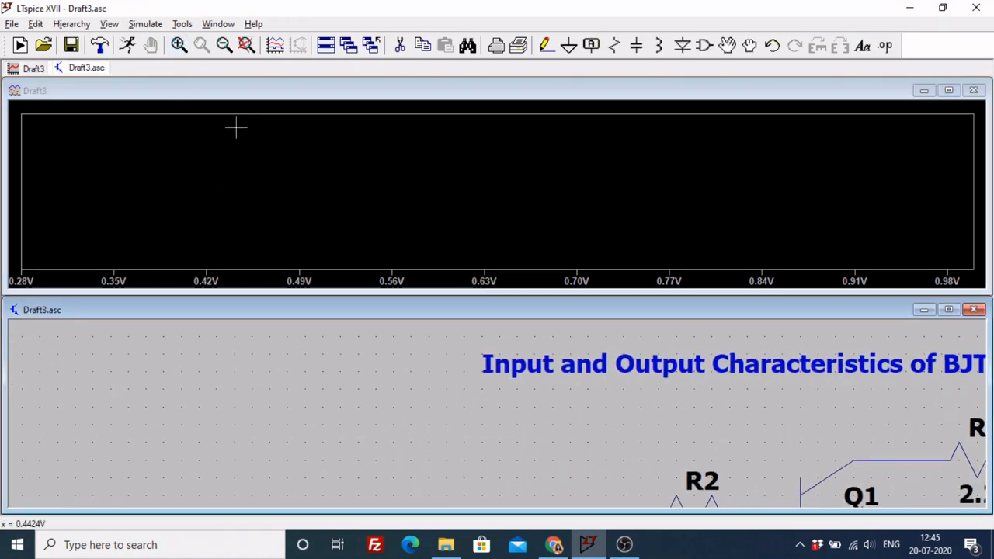
pyautogui.click(223, 45)
pyautogui.moveTo(395, 366); pyautogui.dragTo(218, 350)
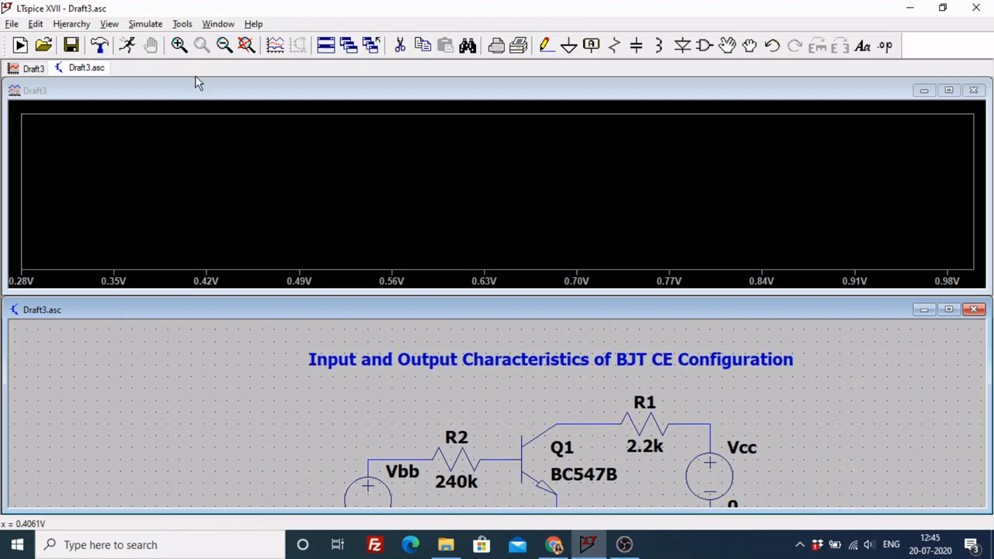
pyautogui.click(224, 46)
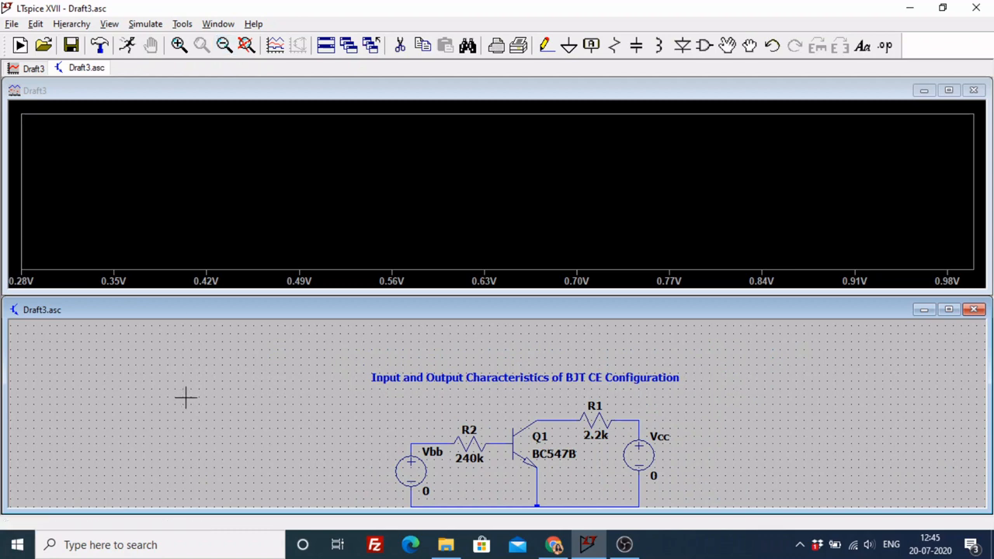
pyautogui.moveTo(271, 448); pyautogui.dragTo(253, 406)
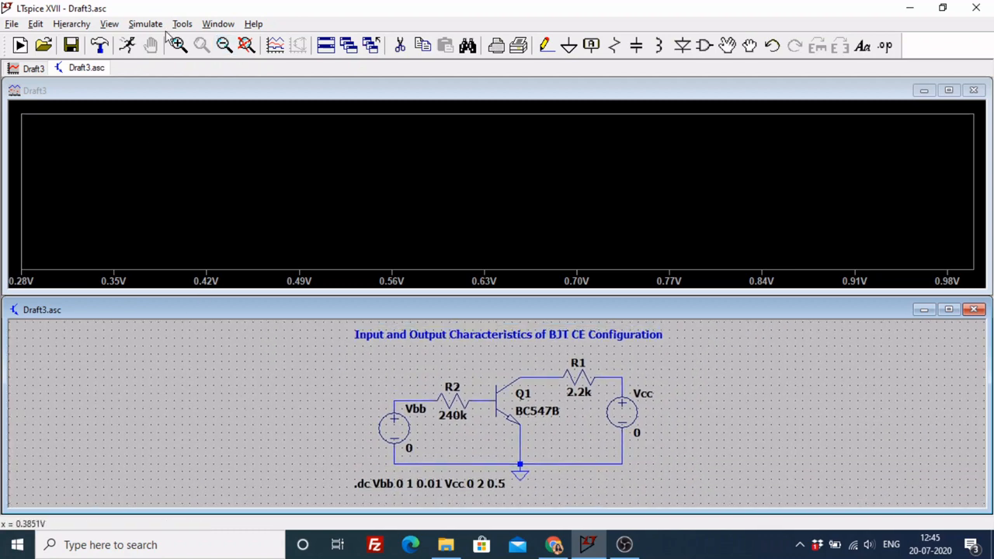
# Edit the simulation command so the first DC sweep source is Vcc with stop value 15 and increment 0.5.
pyautogui.click(148, 24)
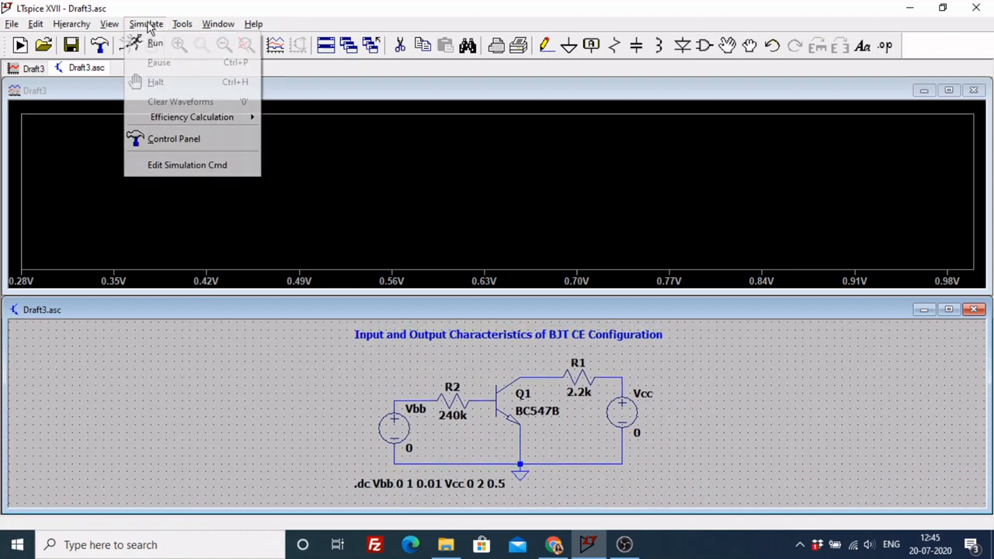
pyautogui.click(187, 170)
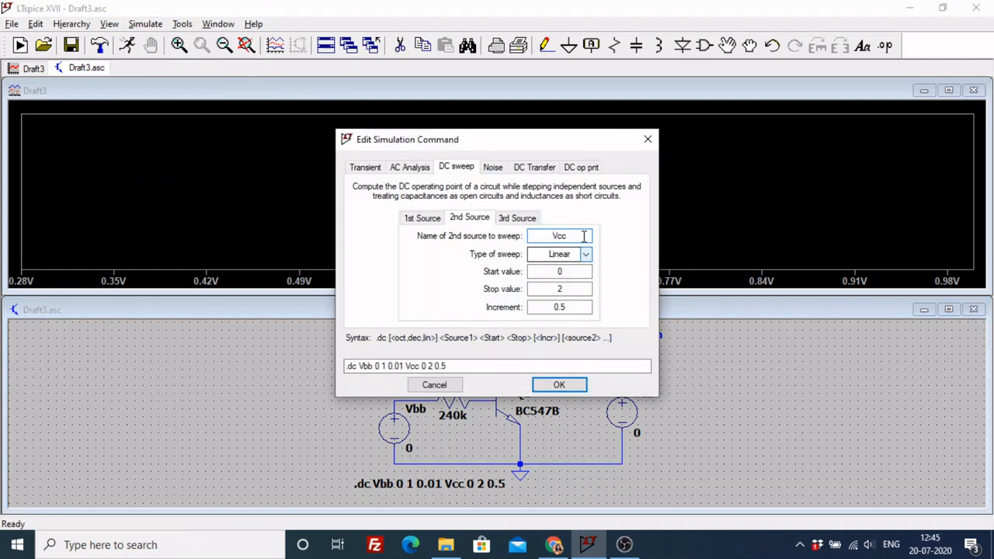
pyautogui.click(430, 220)
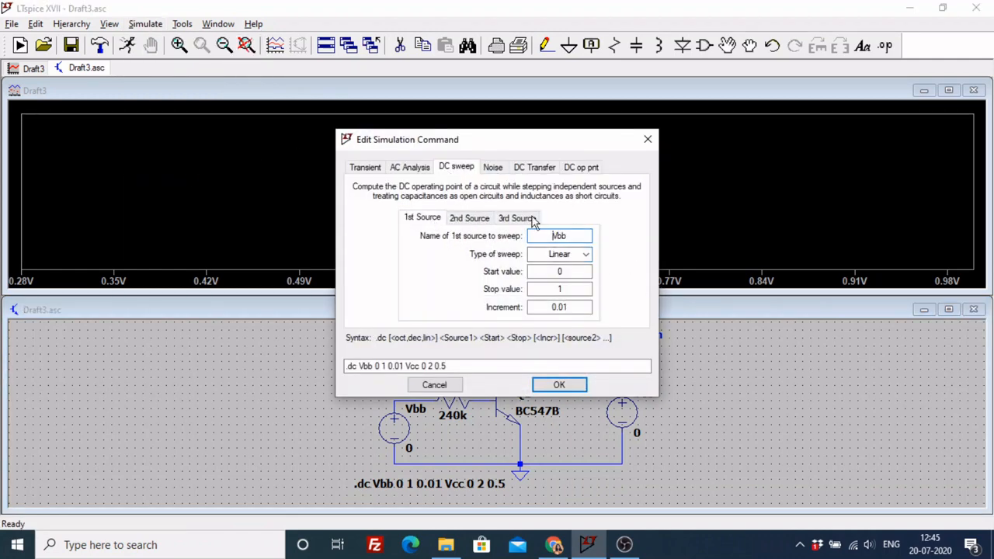
pyautogui.doubleClick(575, 235)
pyautogui.write('Vcc')
pyautogui.click(568, 288)
pyautogui.write('5')
pyautogui.press('Tab')
pyautogui.write('0.')
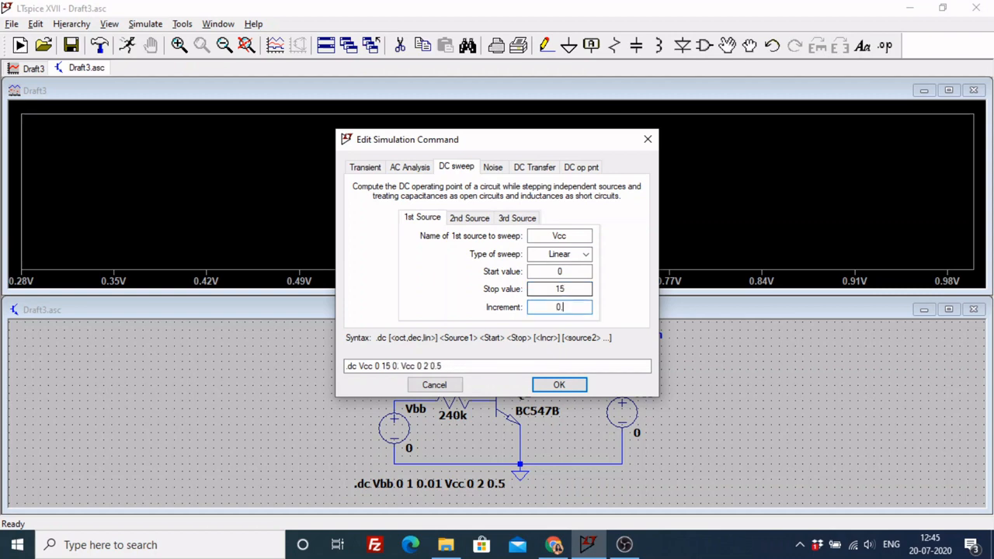
pyautogui.write('5')
# Set the second DC sweep source to Vbb with stop value 5 and increment 1, and apply the command.
pyautogui.click(475, 218)
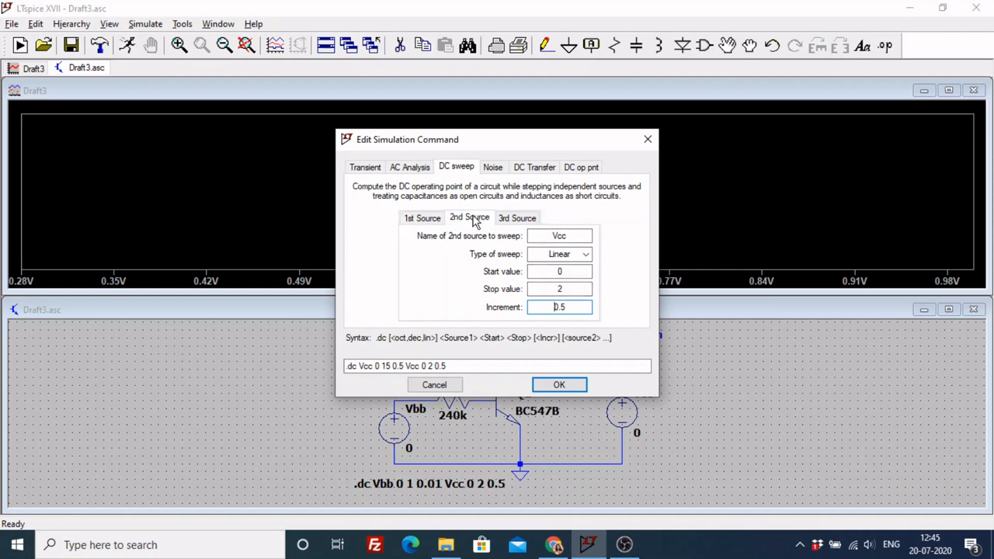
pyautogui.doubleClick(569, 235)
pyautogui.write('Vbb')
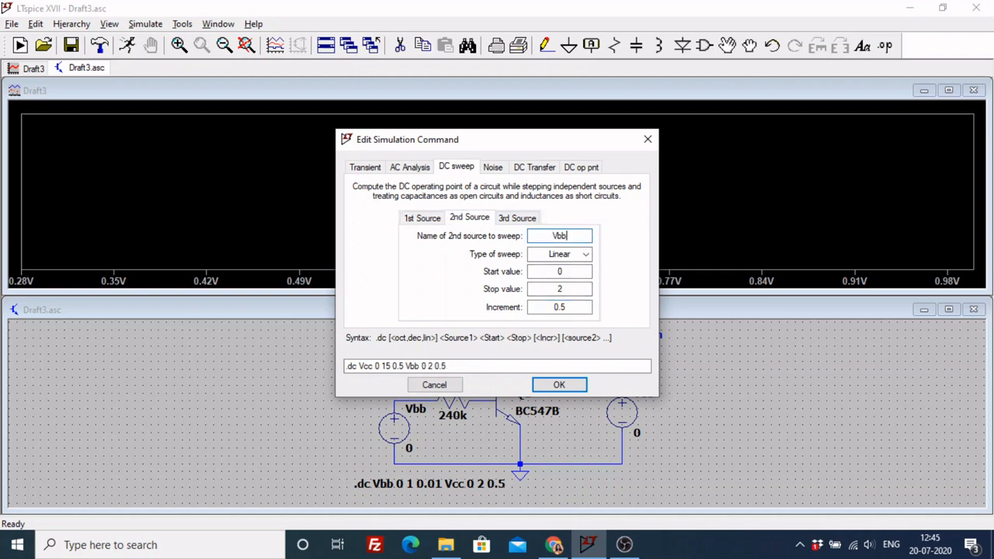
pyautogui.doubleClick(571, 289)
pyautogui.press('BackSpace')
pyautogui.write('5')
pyautogui.press('Tab')
pyautogui.write('1')
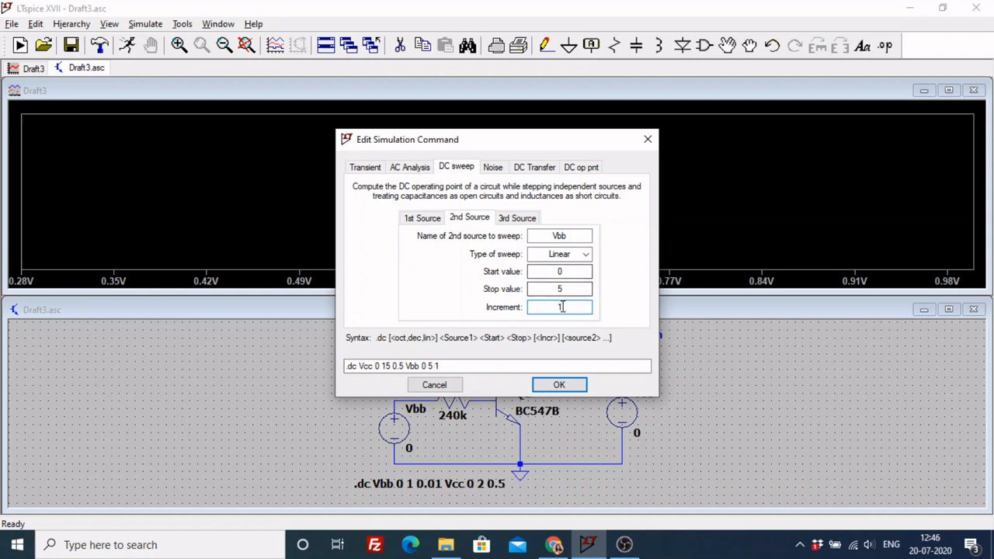
pyautogui.click(559, 384)
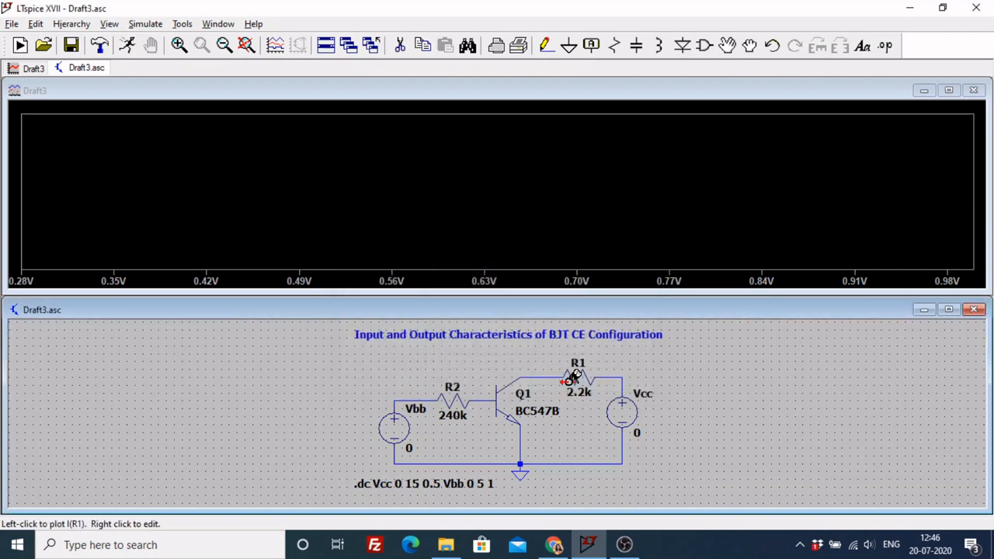
# Run the DC sweep simulation and plot the collector current Ic(Q1).
pyautogui.click(128, 45)
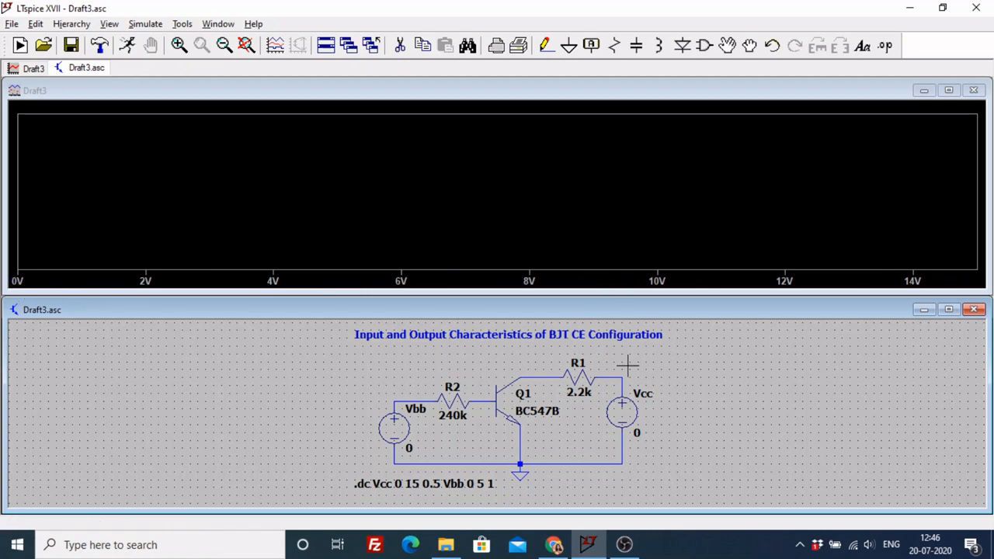
pyautogui.click(528, 368)
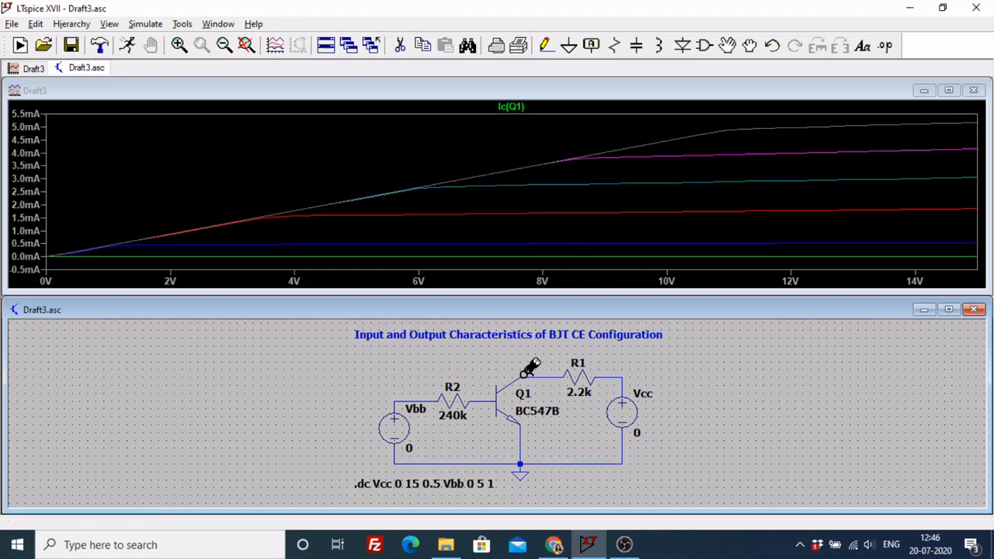